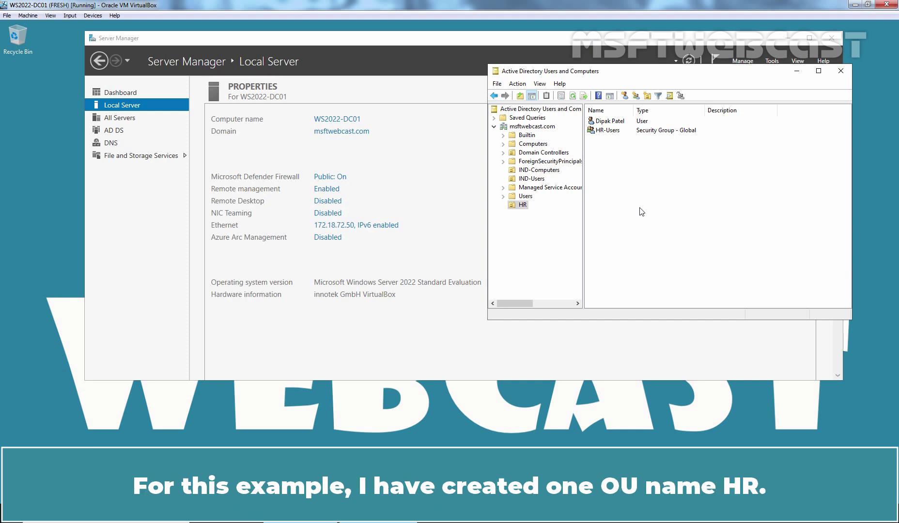
click(522, 206)
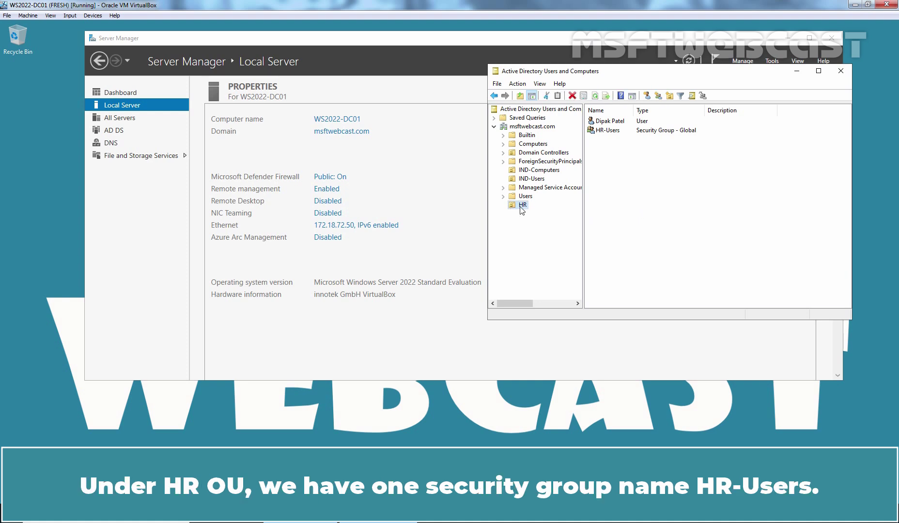
click(607, 132)
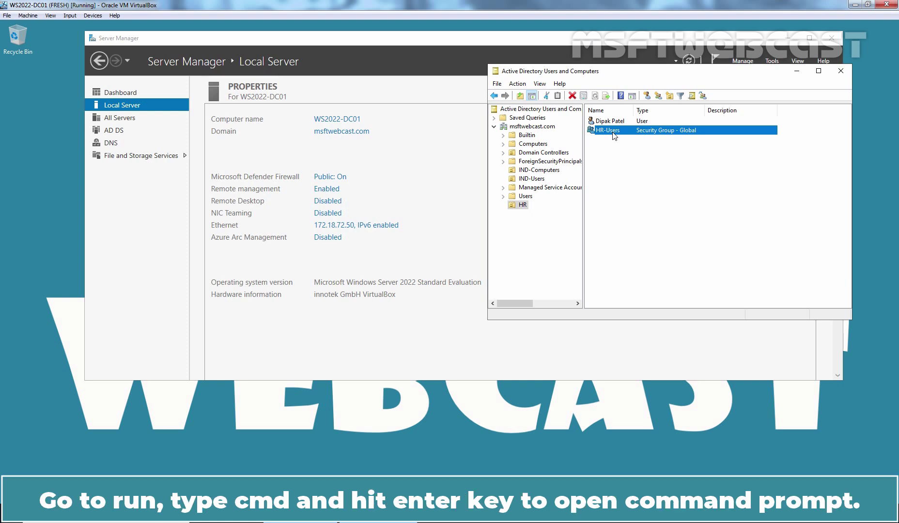
- Open a Command Prompt and run net share to verify HR_Data is shared from C:\HR_Data
key(super+r)
text(cmd)
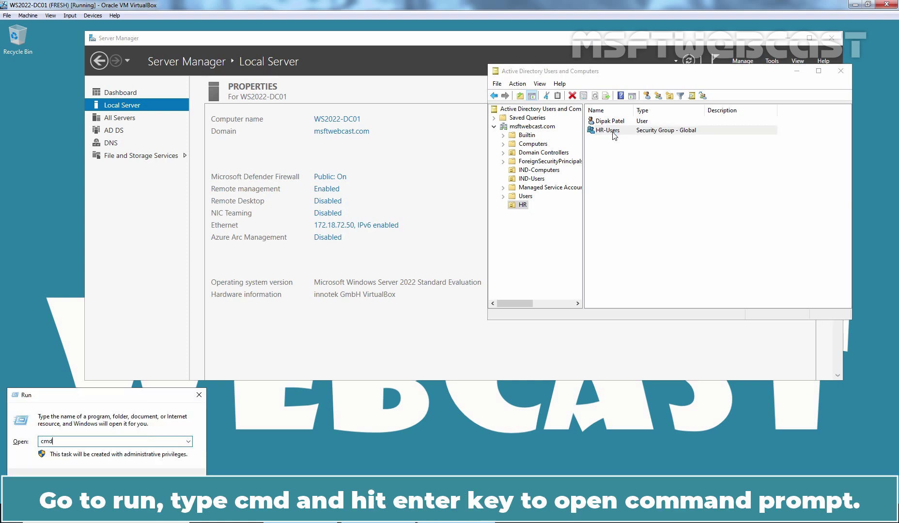
key(Return)
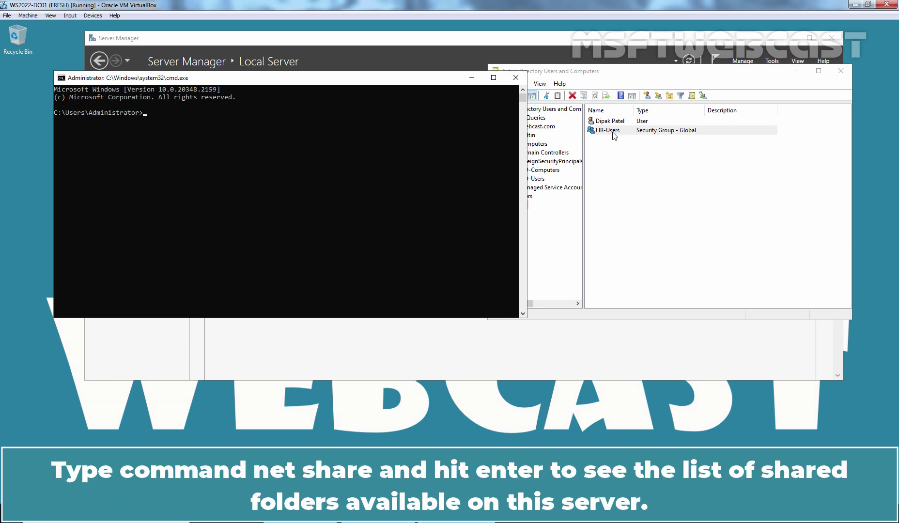
text(net share)
key(Return)
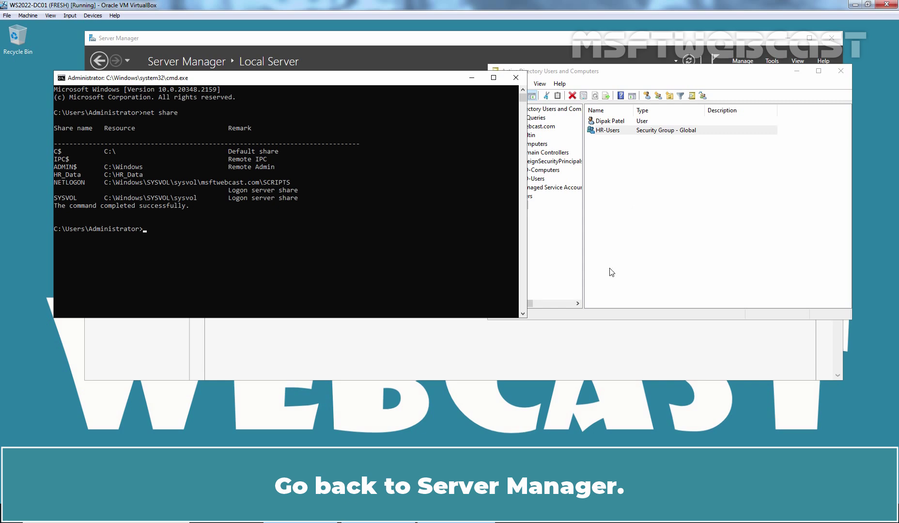
- Launch Group Policy Management from Server Manager's Tools menu
click(392, 363)
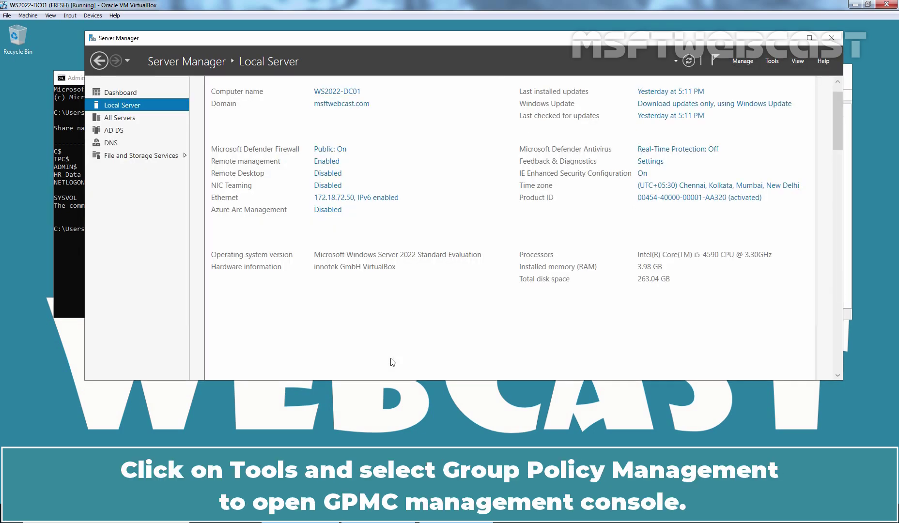
click(772, 62)
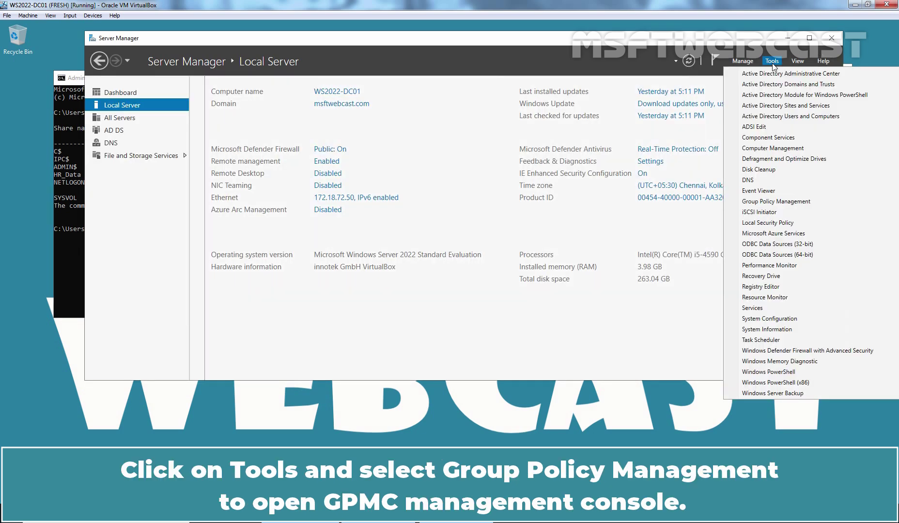
click(761, 202)
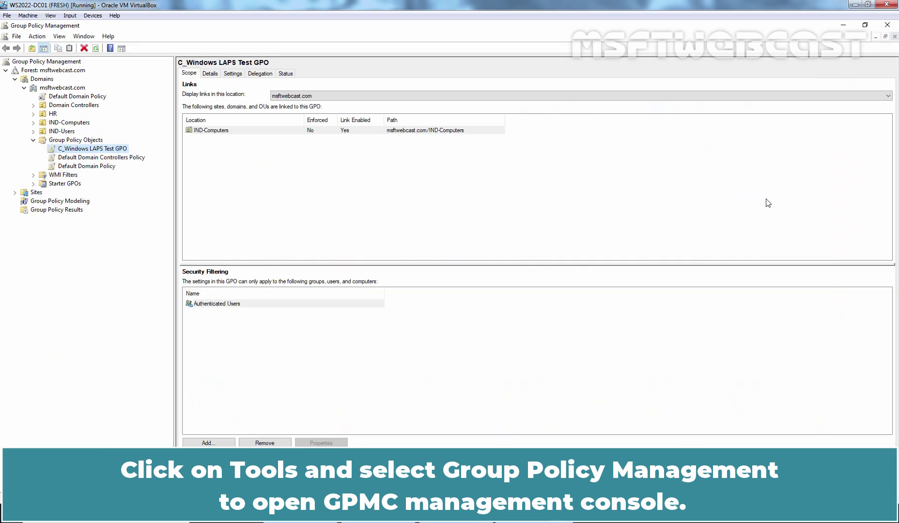
- Create a new GPO named 'U_Map Network Drive GPO' under Group Policy Objects
click(89, 141)
right_click(89, 141)
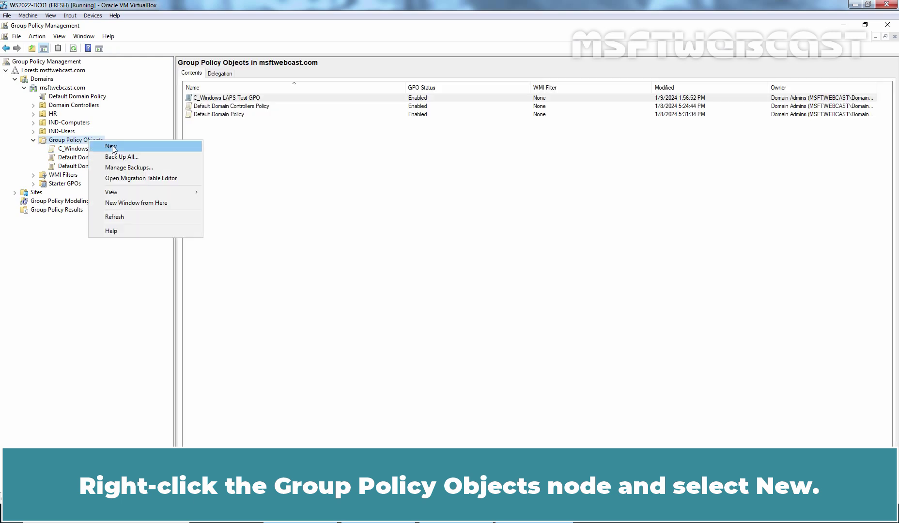
click(111, 147)
text(U)
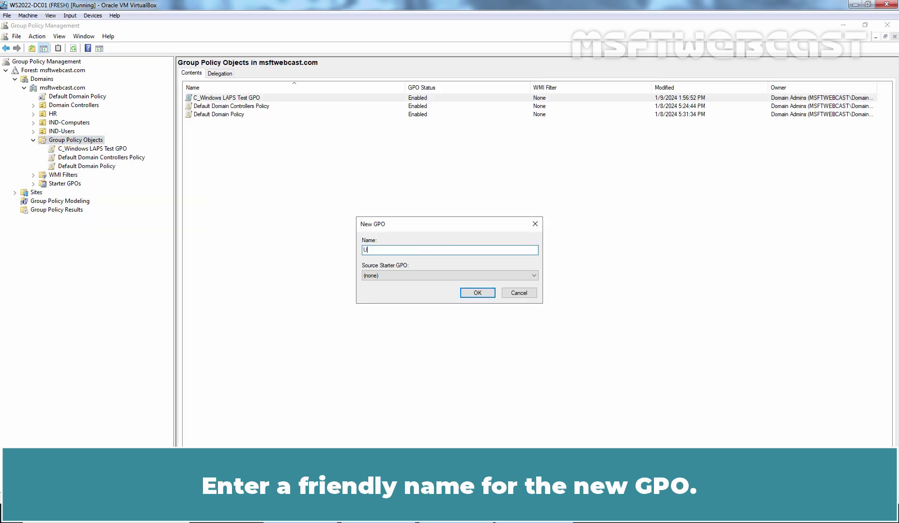
text(_Map )
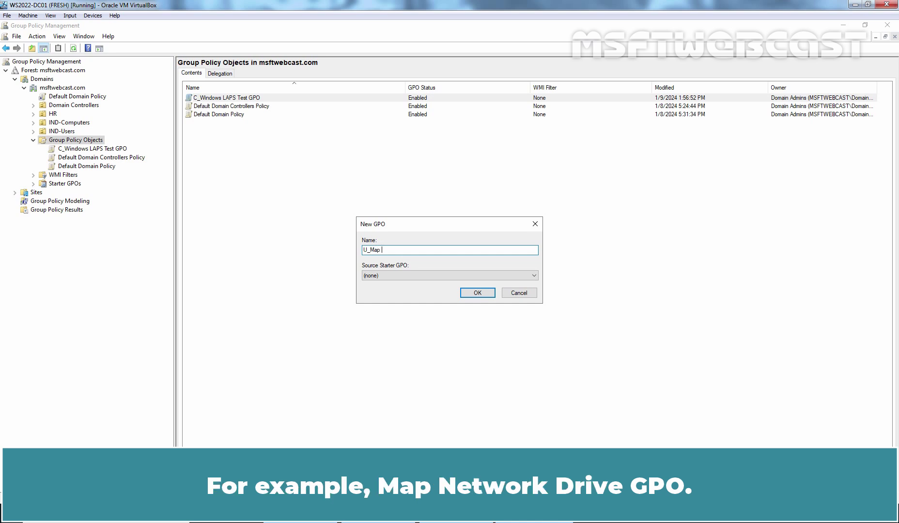
text(Network Drive GPO)
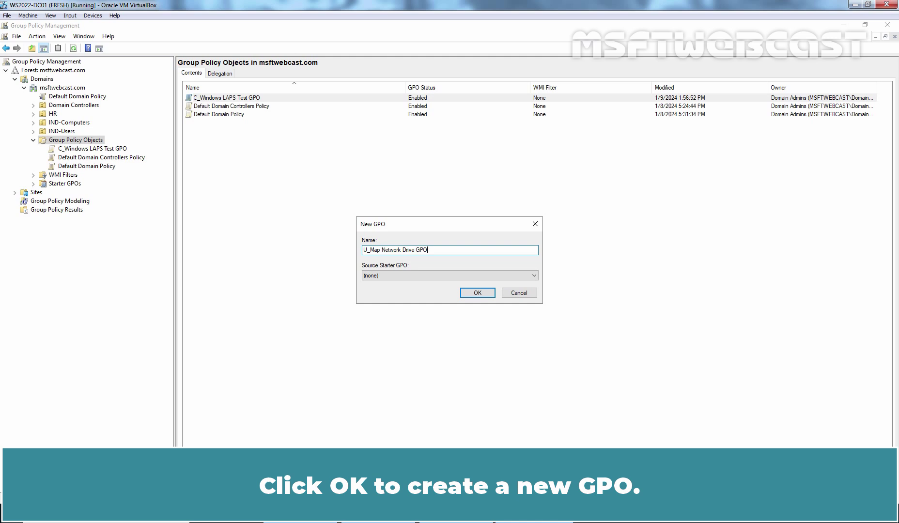
click(478, 293)
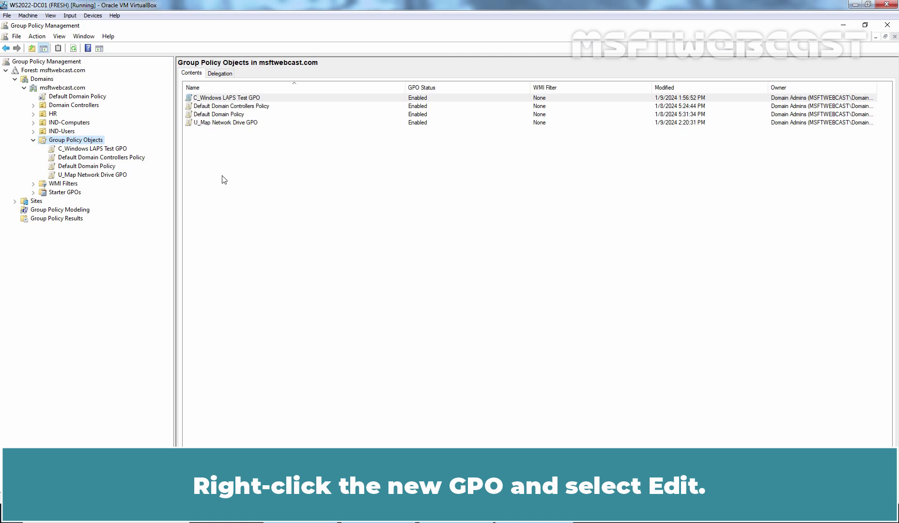
- Open U_Map Network Drive GPO in a maximized Group Policy Management Editor
click(103, 175)
right_click(103, 175)
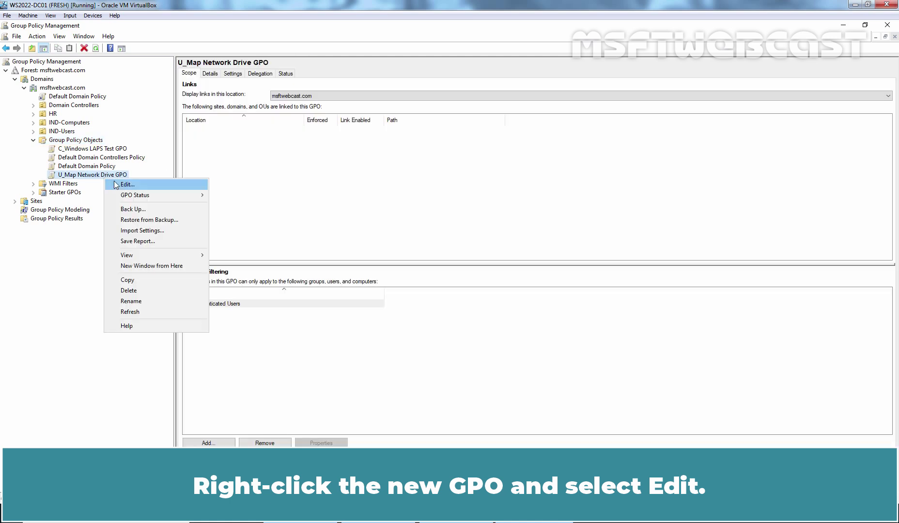
click(117, 182)
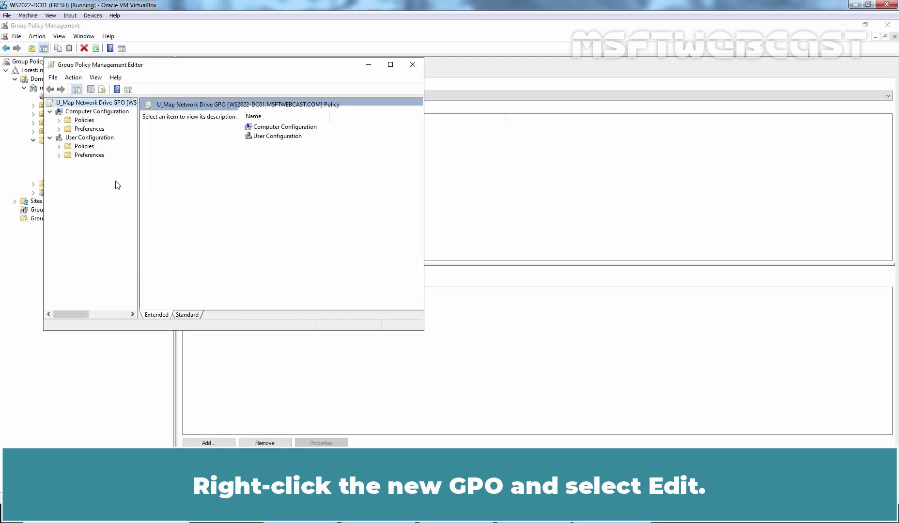
click(390, 65)
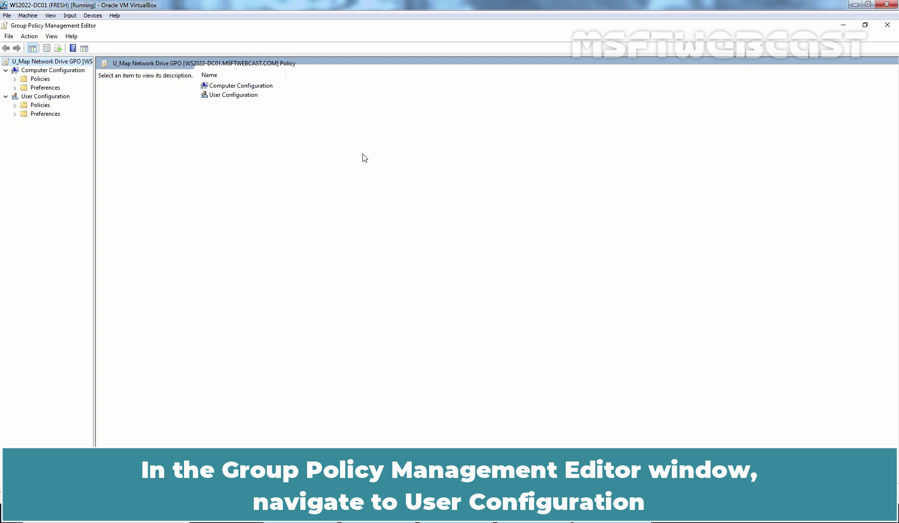
- Go to User Configuration > Preferences > Windows Settings > Drive Maps and bring up its New menu
click(46, 97)
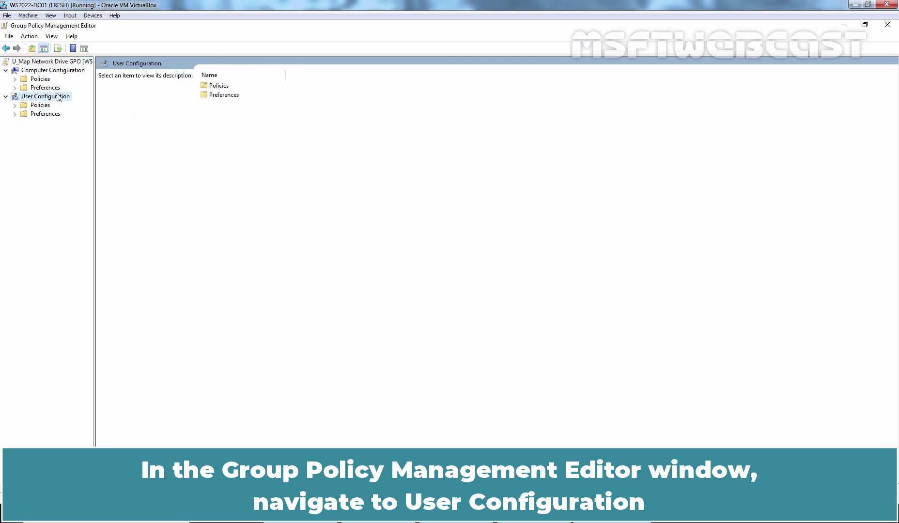
double_click(42, 114)
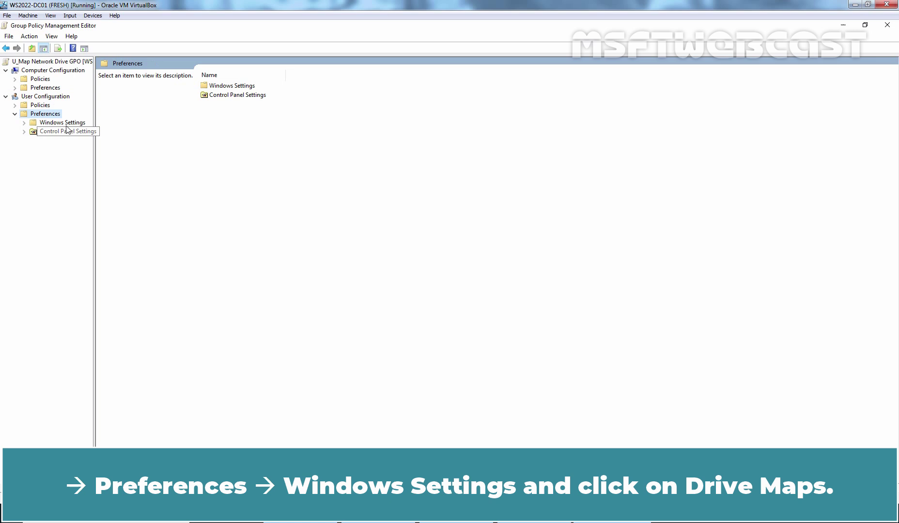
double_click(62, 123)
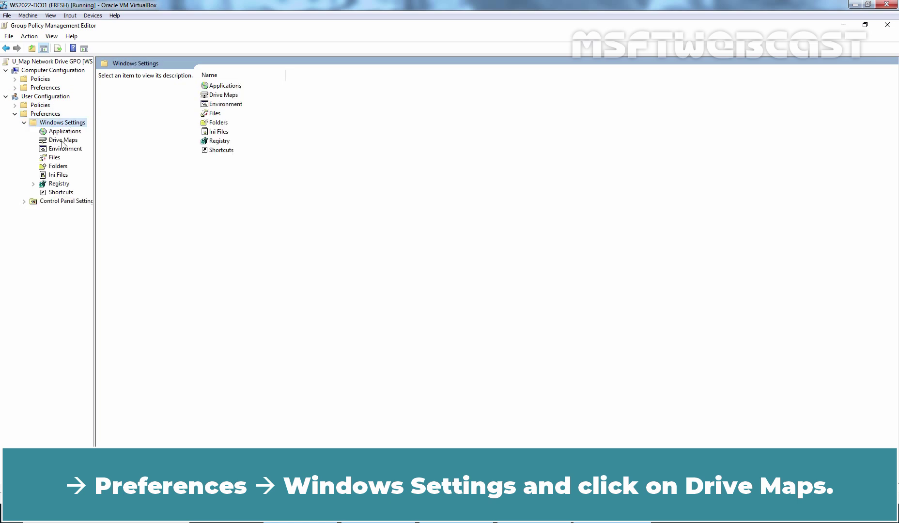
click(63, 140)
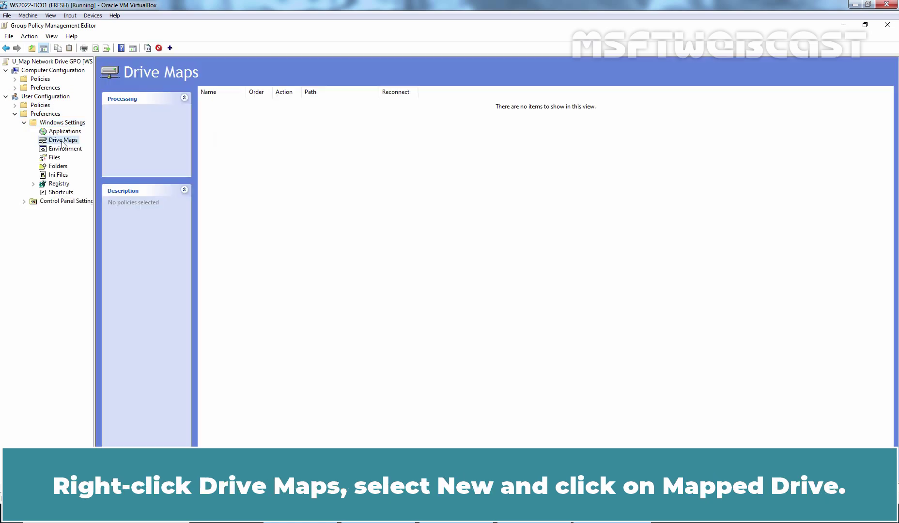
right_click(62, 142)
mouse_move(97, 147)
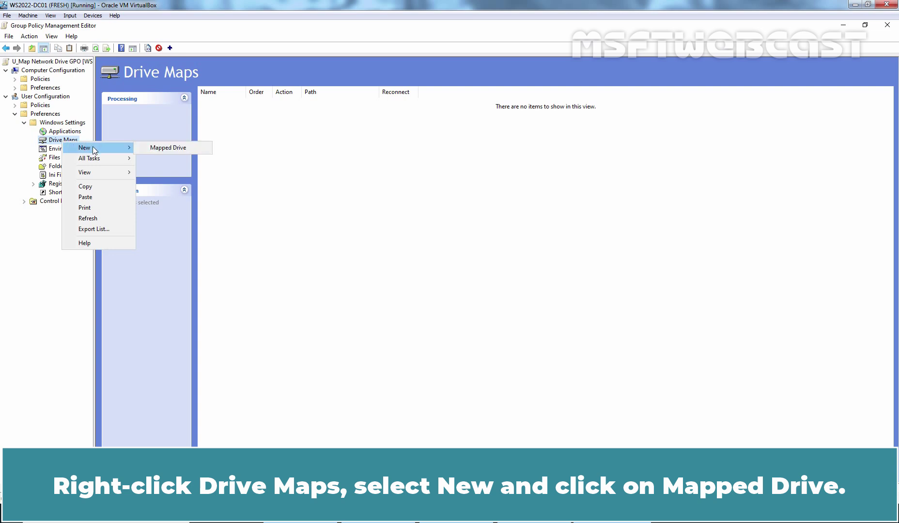
- Add a new mapped drive with action Update and location \\WS2022-DC01\HR_Data
click(185, 148)
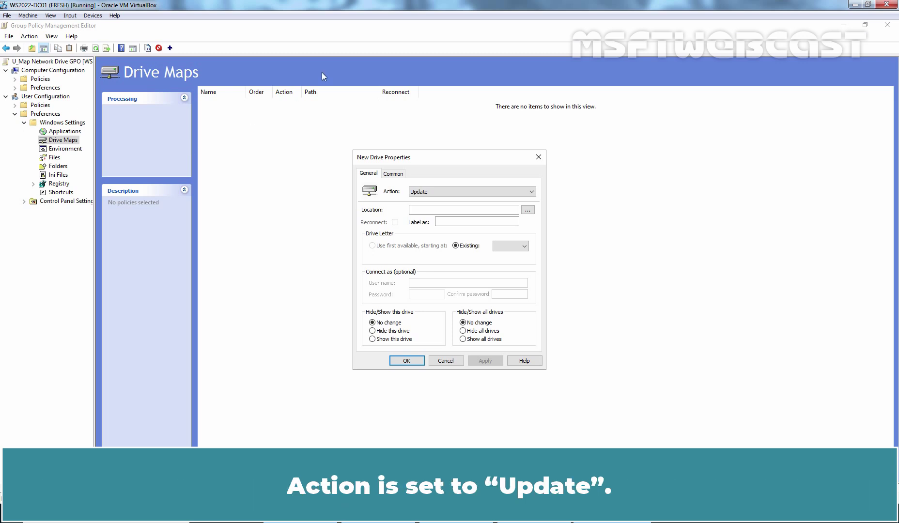
click(427, 194)
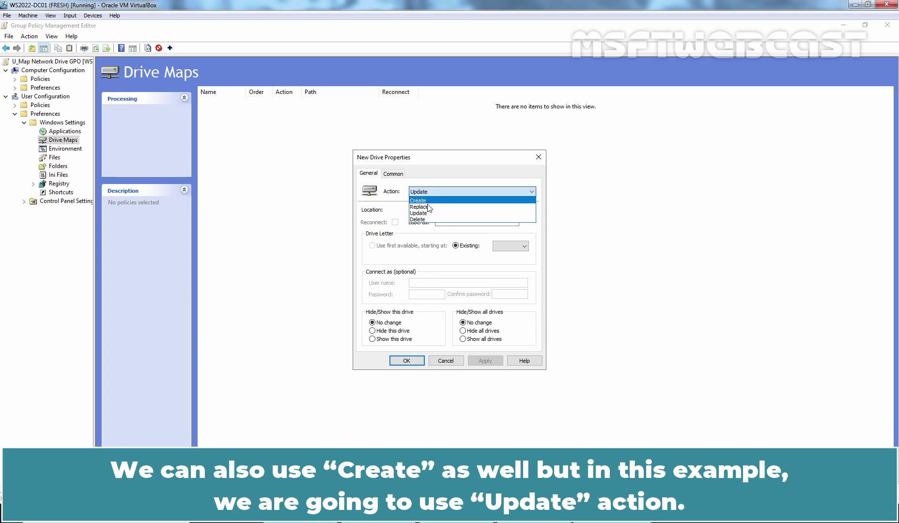
click(419, 213)
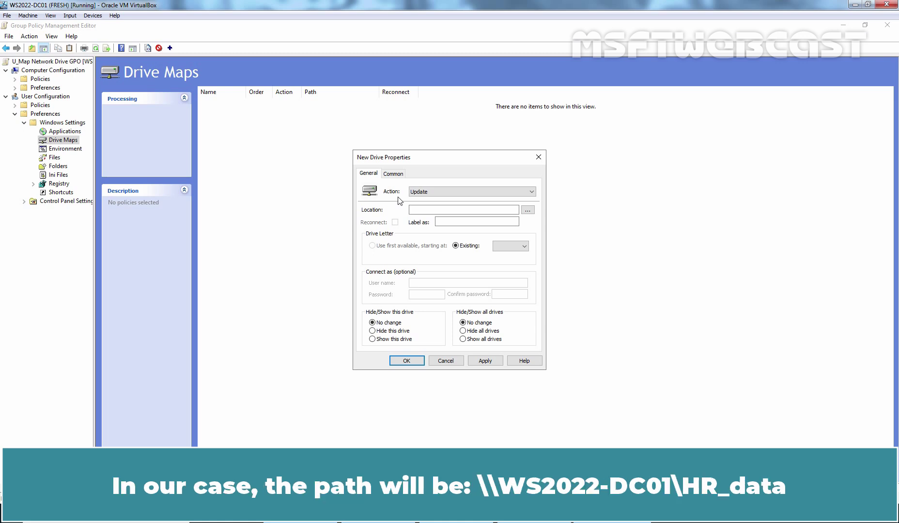
click(429, 210)
text(\\WS2022-DC01\HR_Data)
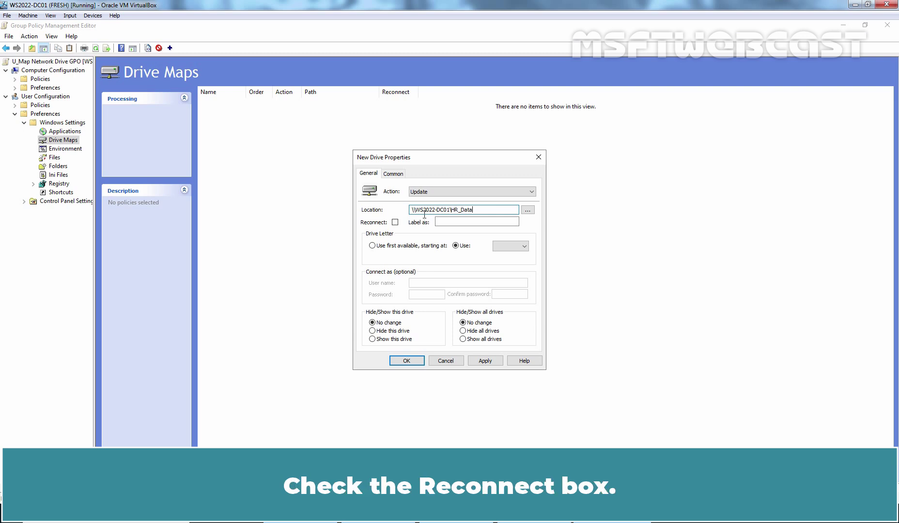
- Enable Reconnect and set the drive's label to 'HR Data'
click(395, 222)
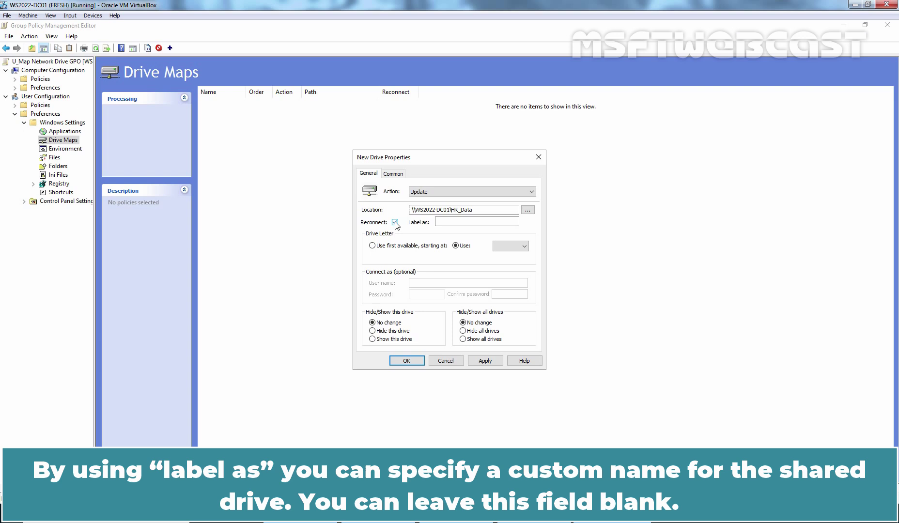
click(456, 221)
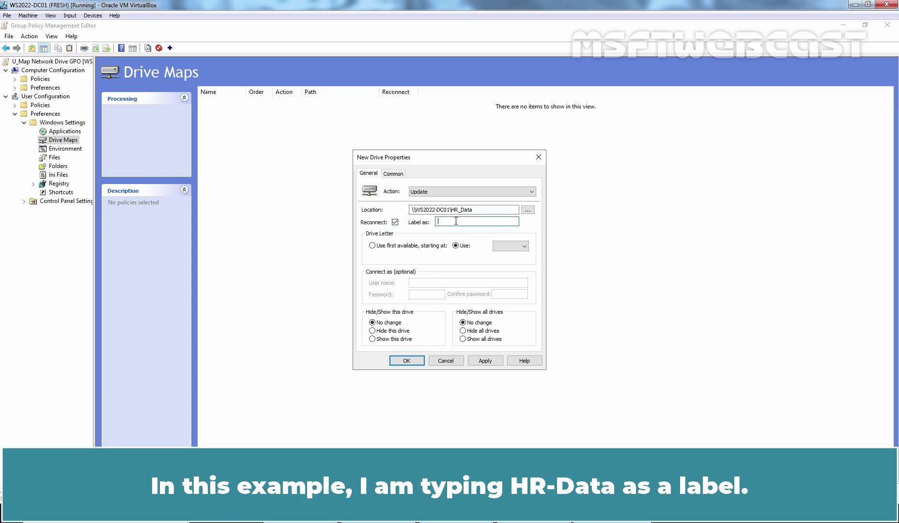
text(HR Data)
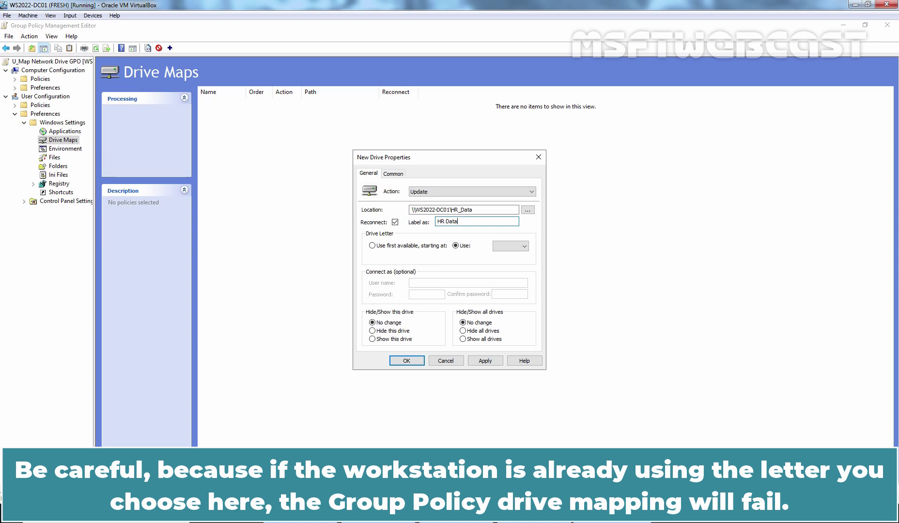
- Choose H as the mapped drive's letter
click(499, 246)
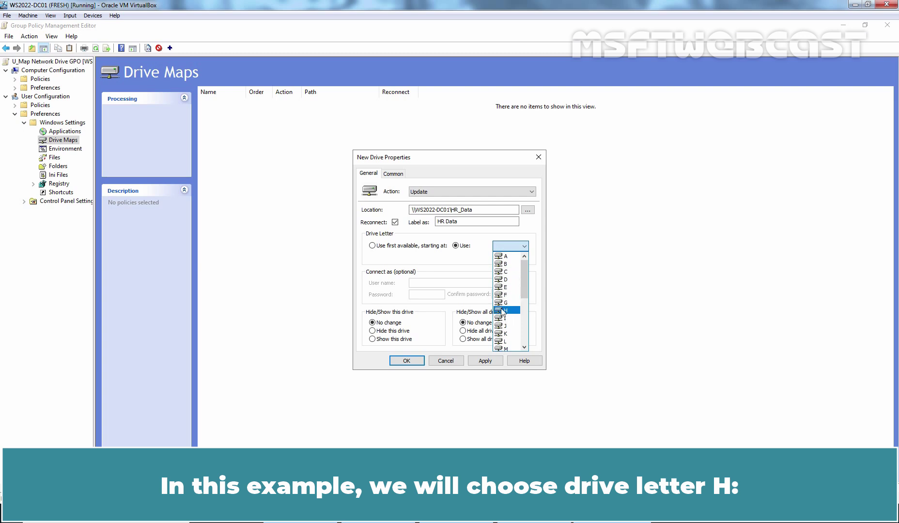
click(502, 310)
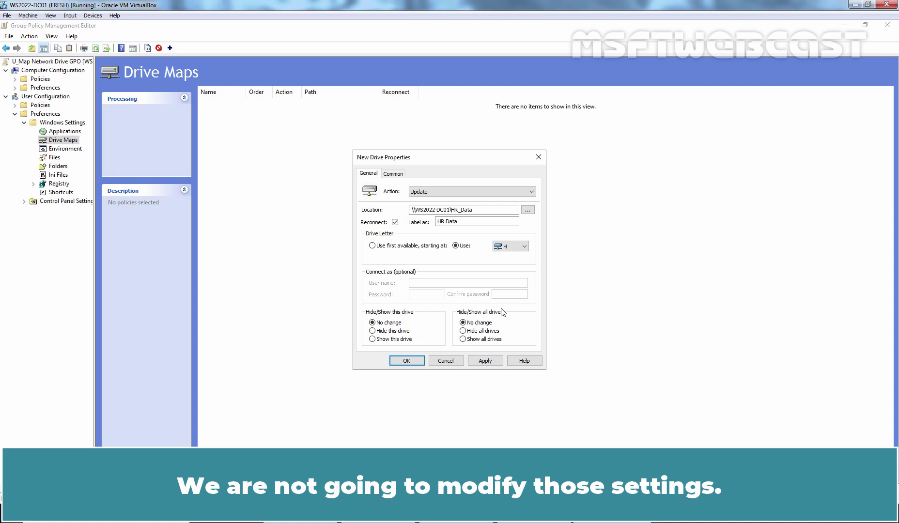
- On the Common tab, enable 'Run in logged-on user's security context' and 'Item-level targeting'
click(394, 175)
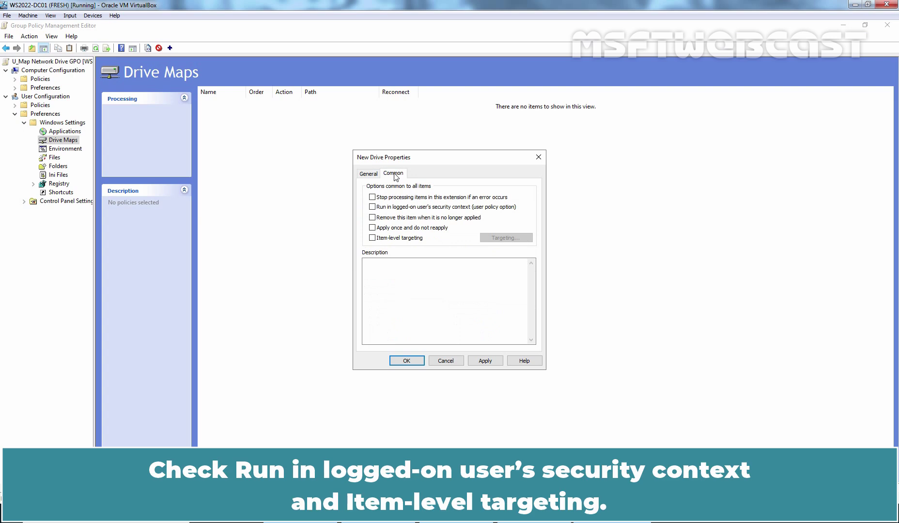
click(389, 207)
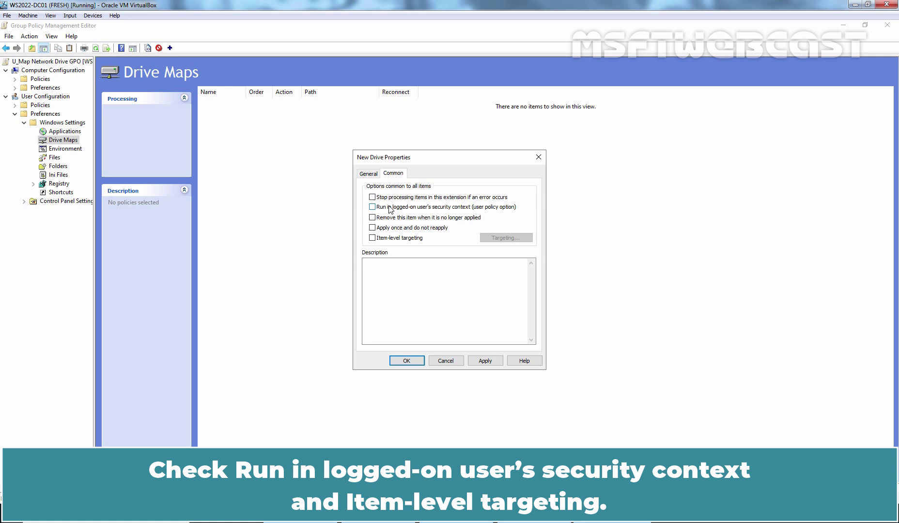
click(393, 238)
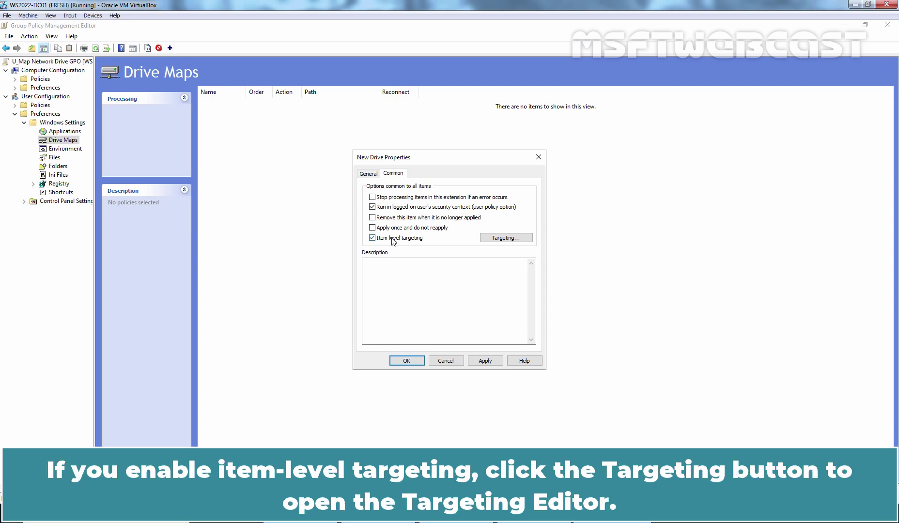
- Add a Security Group targeting item for the HR-Users group, resolving the name via Check Names
click(505, 238)
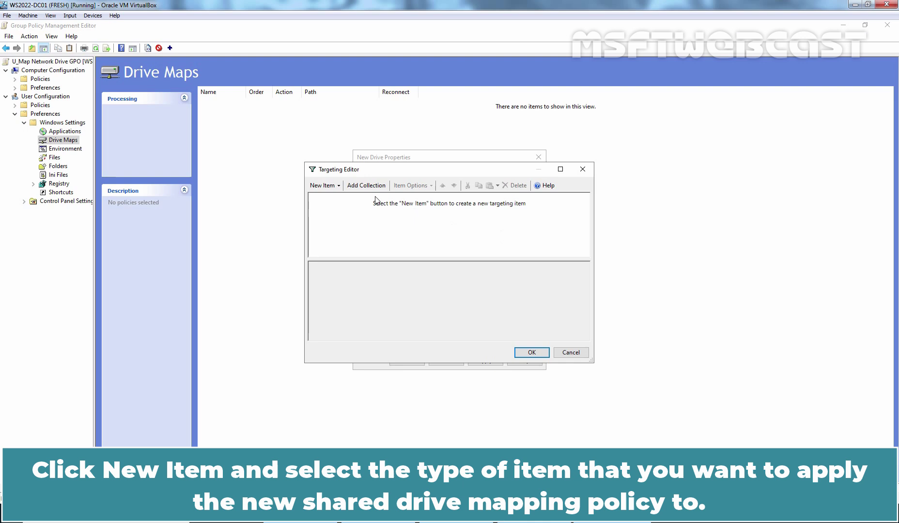
click(328, 186)
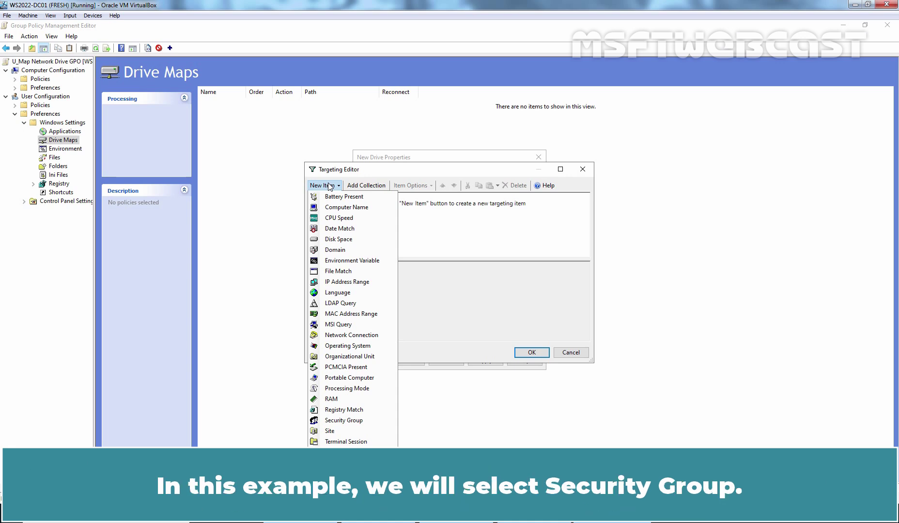
click(343, 420)
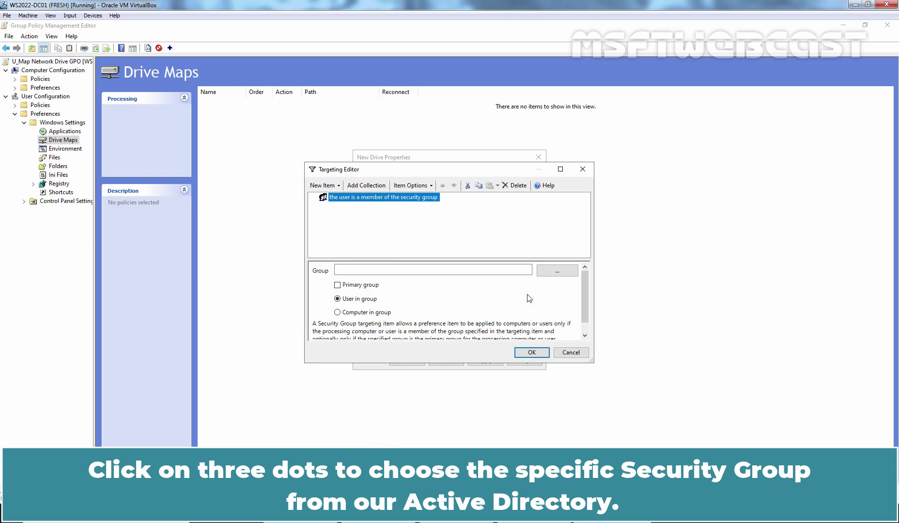
click(557, 272)
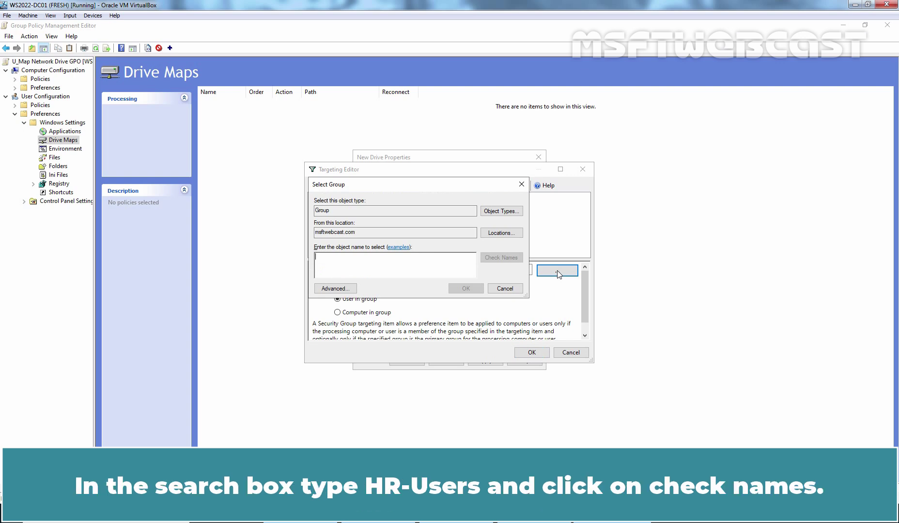
text(hr-user)
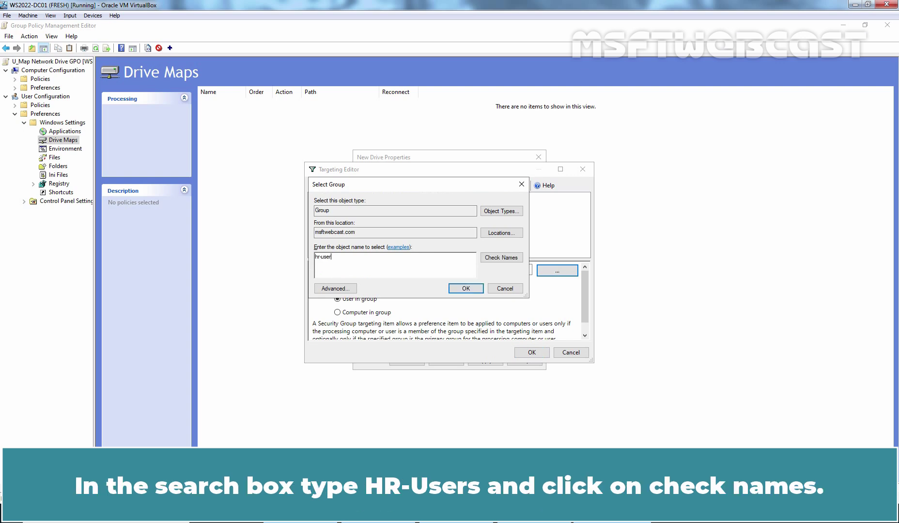
click(499, 259)
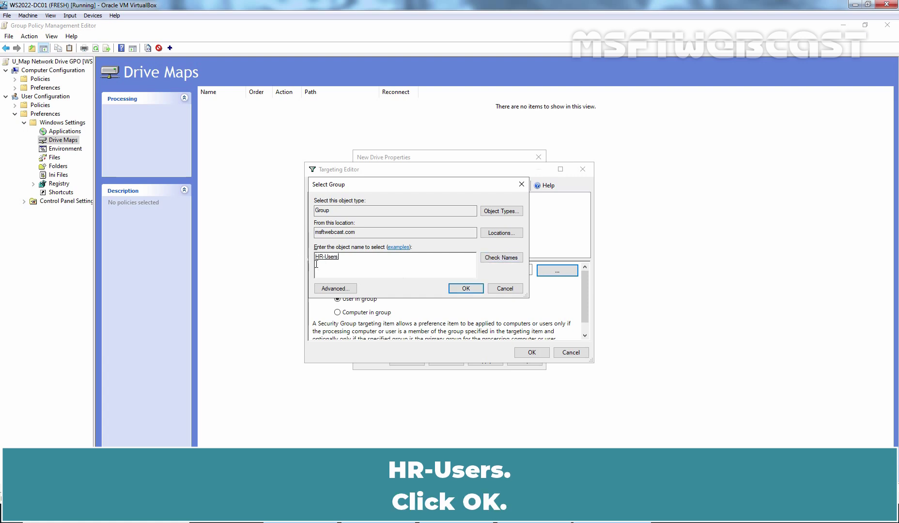
click(464, 290)
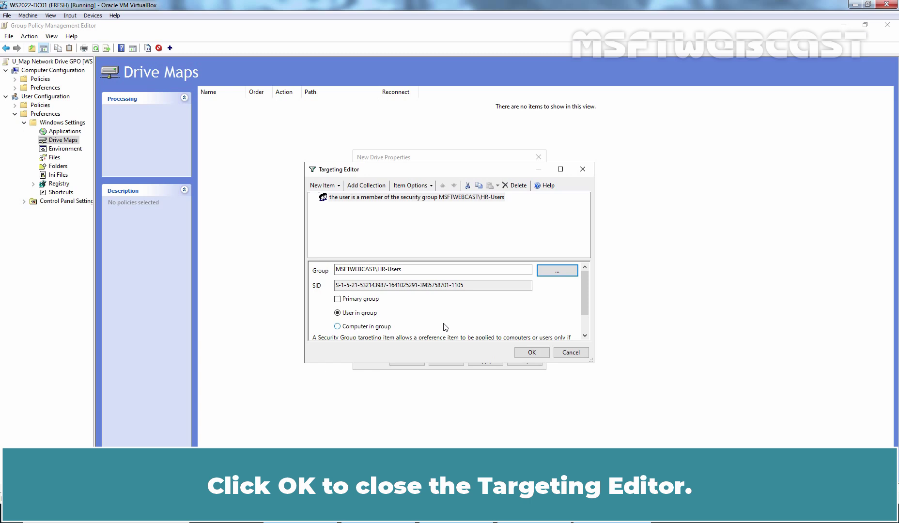
- Accept the targeting, apply and save the H: drive mapping, and close the policy editor
click(533, 352)
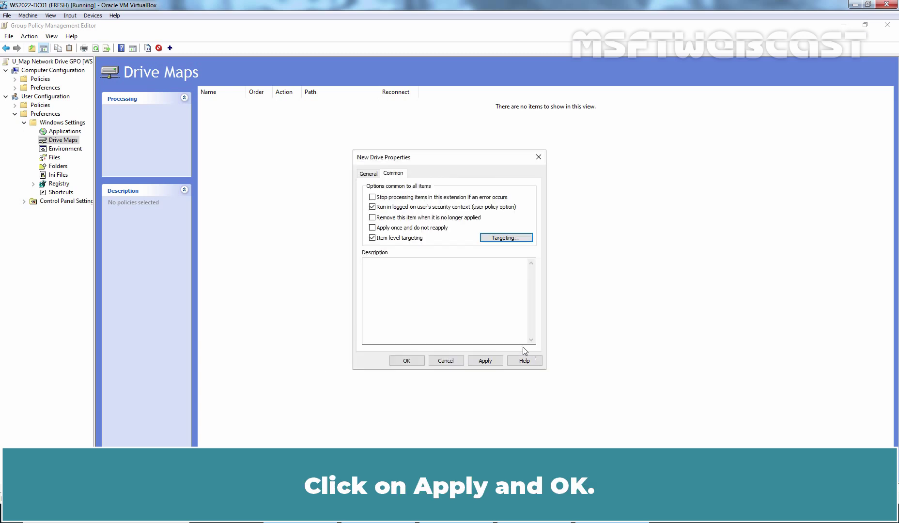
click(492, 360)
click(407, 361)
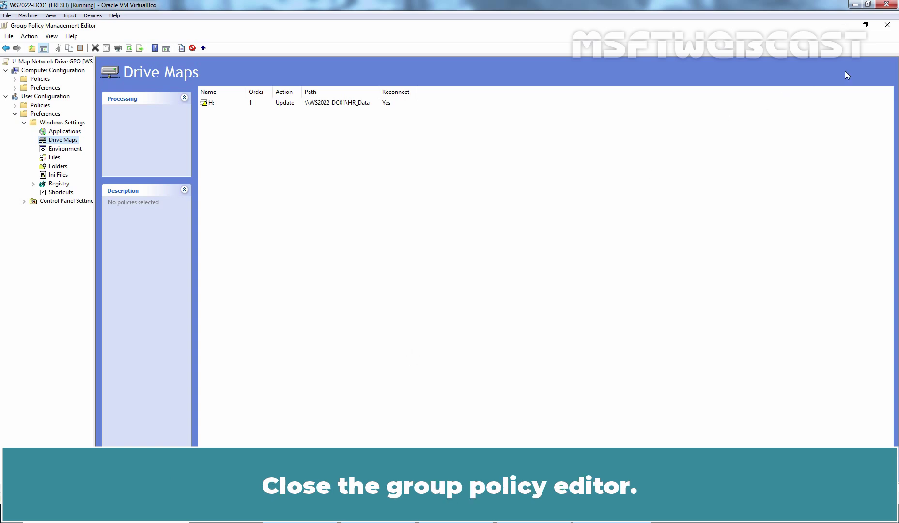
click(887, 26)
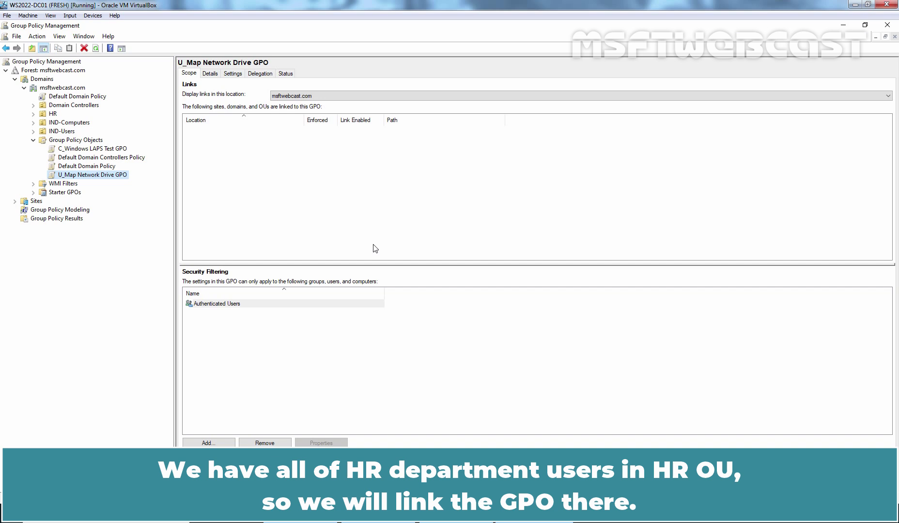
- Link the existing U_Map Network Drive GPO to the HR OU
click(53, 115)
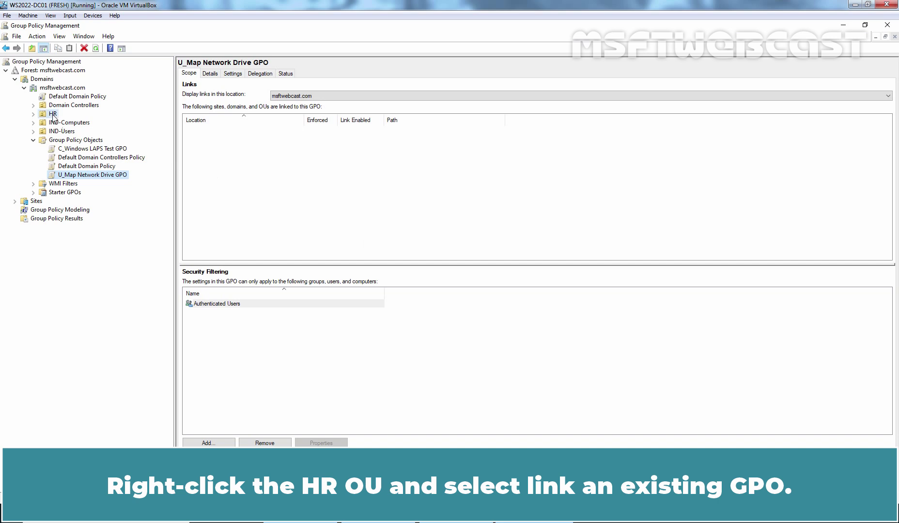
right_click(53, 116)
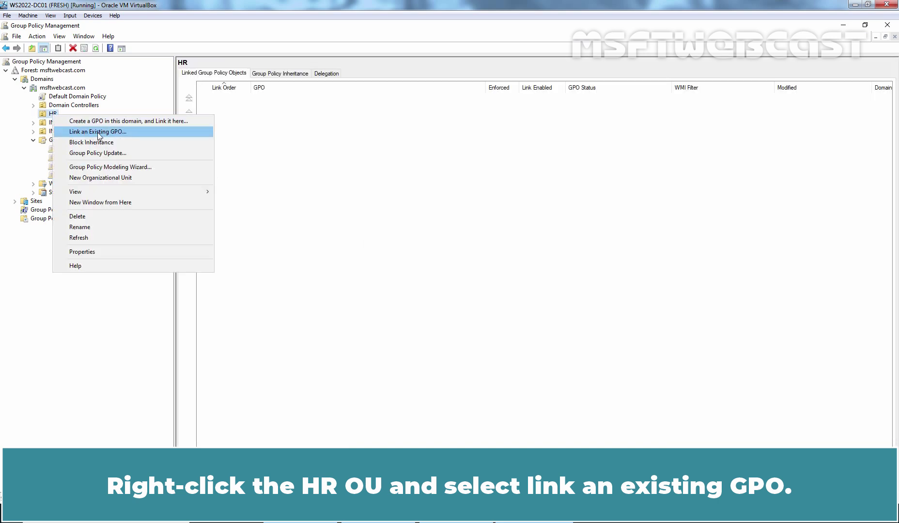
click(133, 131)
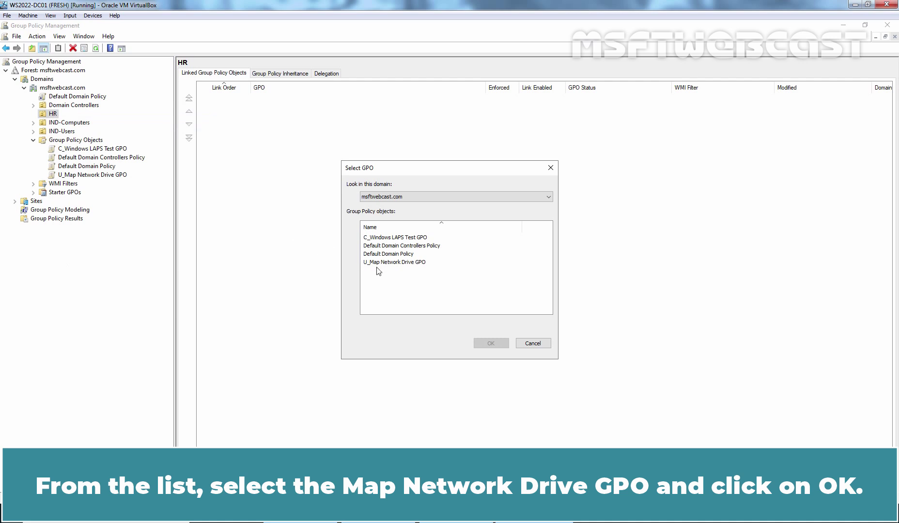
click(401, 264)
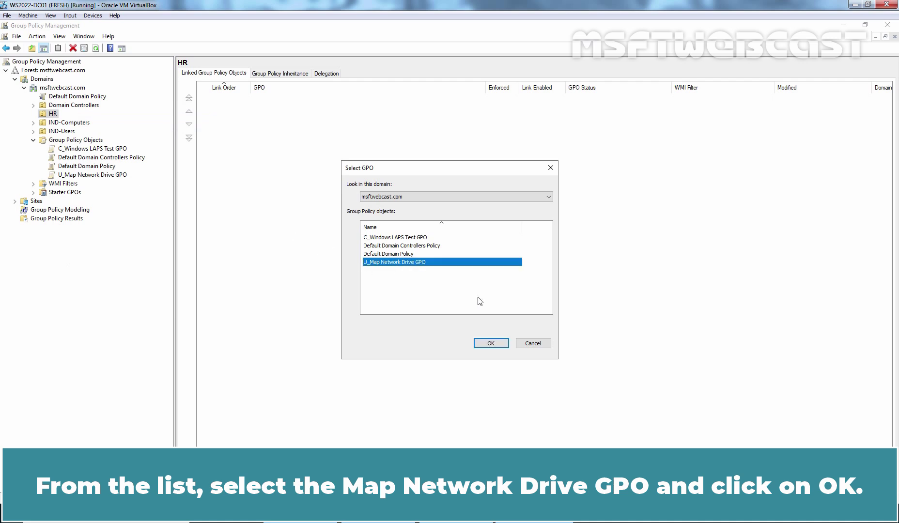
click(490, 344)
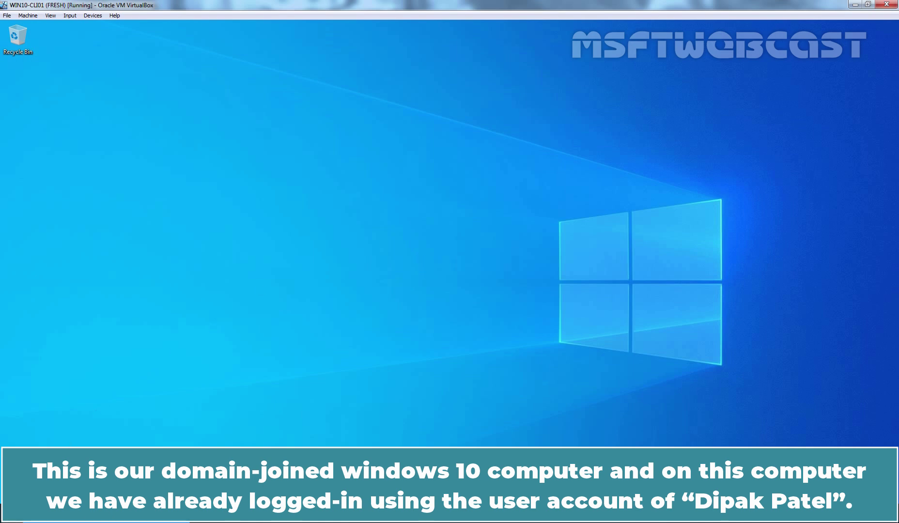
- Check which user account is signed in on the Windows 10 client from the Start menu
click(10, 512)
click(18, 210)
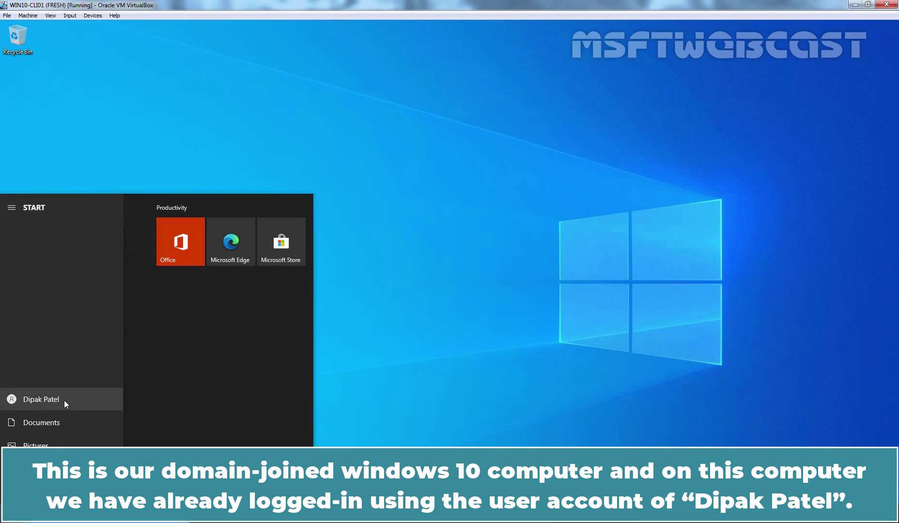
click(437, 223)
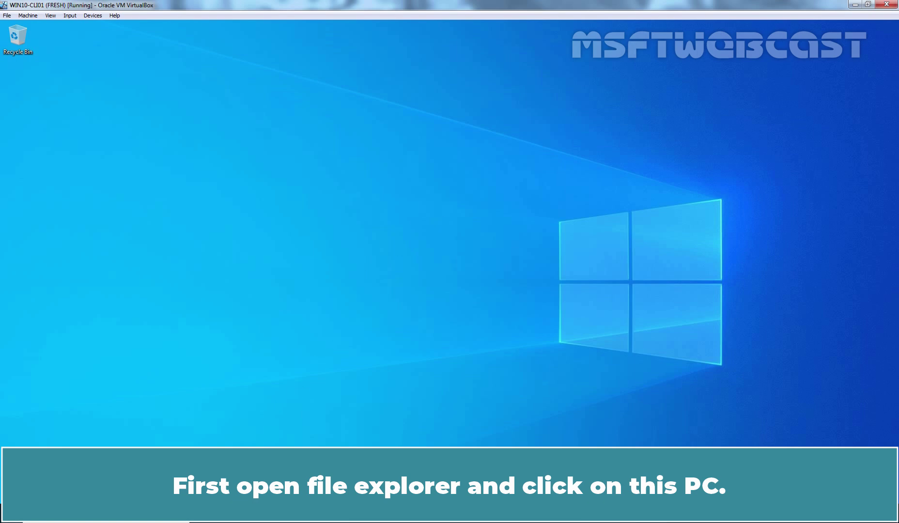
- Show This PC in File Explorer, listing only Local Disk (C:) and CD Drive (D:)
key(super+e)
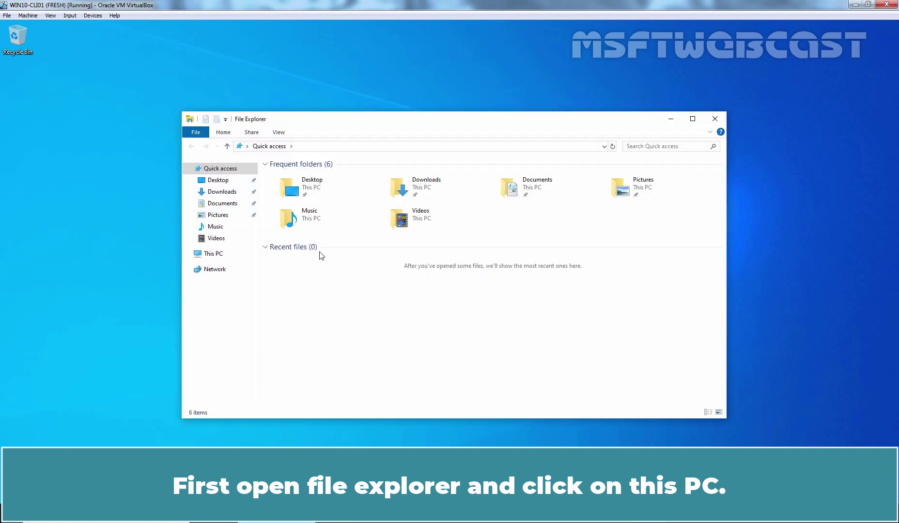
click(212, 254)
drag(373, 120, 556, 43)
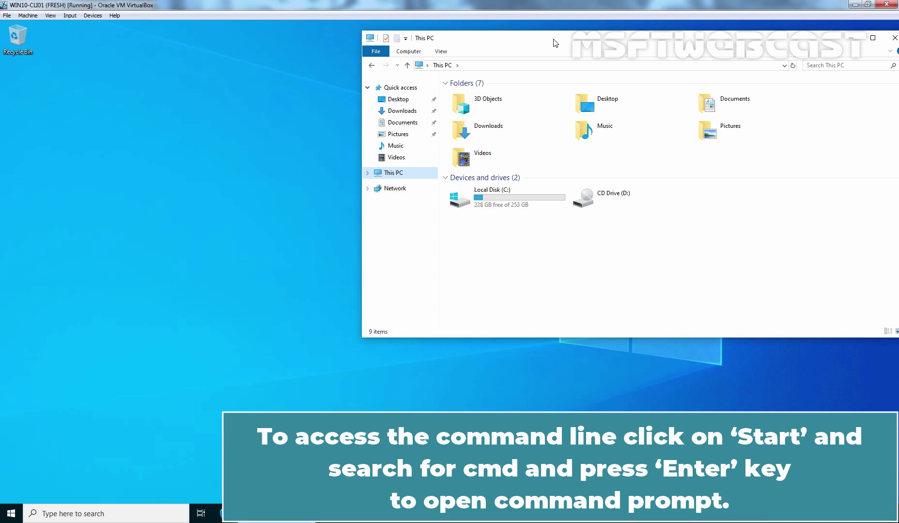
- Run gpupdate /force in Command Prompt to apply computer and user policy on the client
click(77, 516)
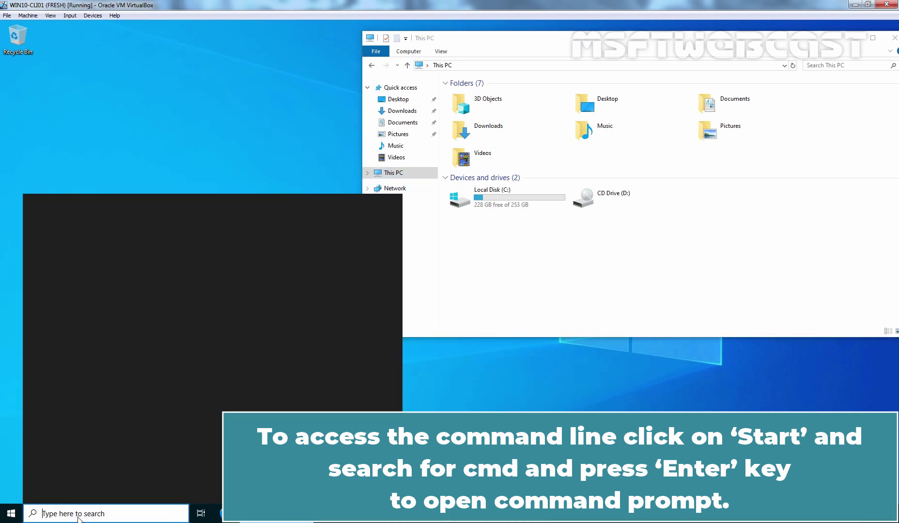
text(cmd)
key(Return)
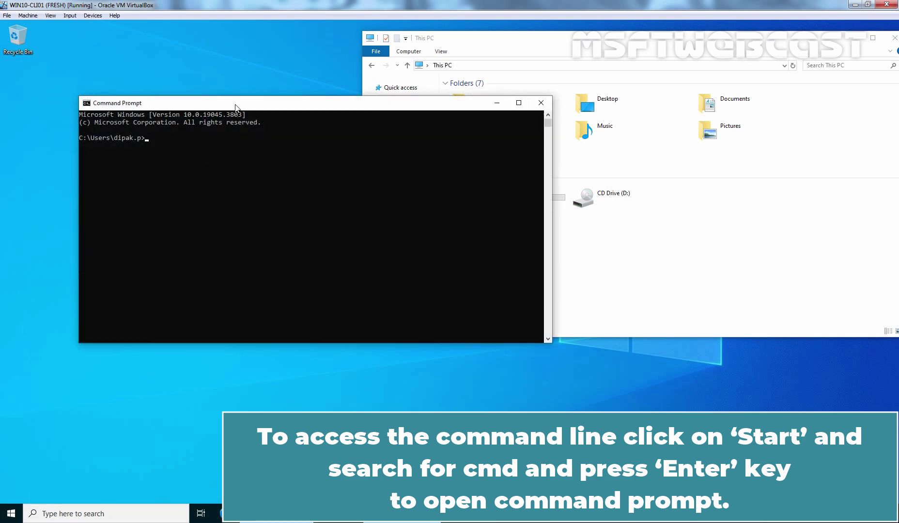
drag(237, 108, 180, 276)
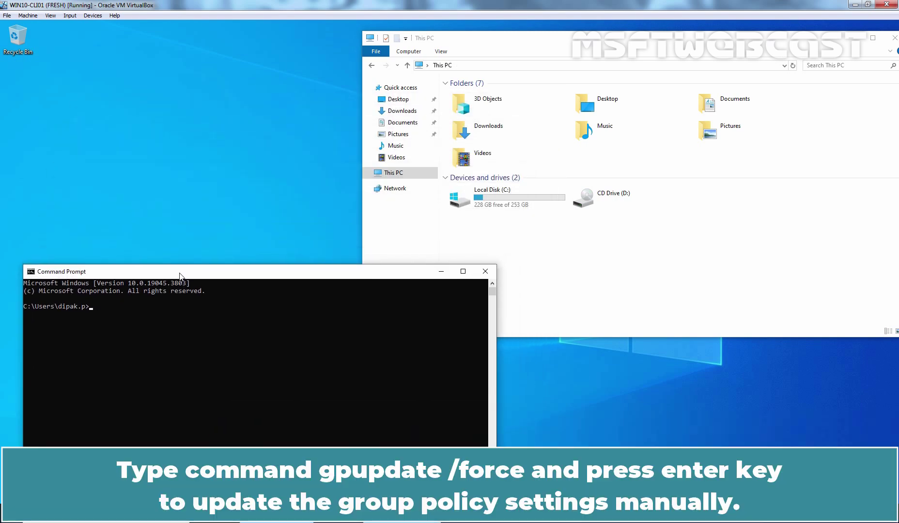
text(gpupdate /force)
key(Return)
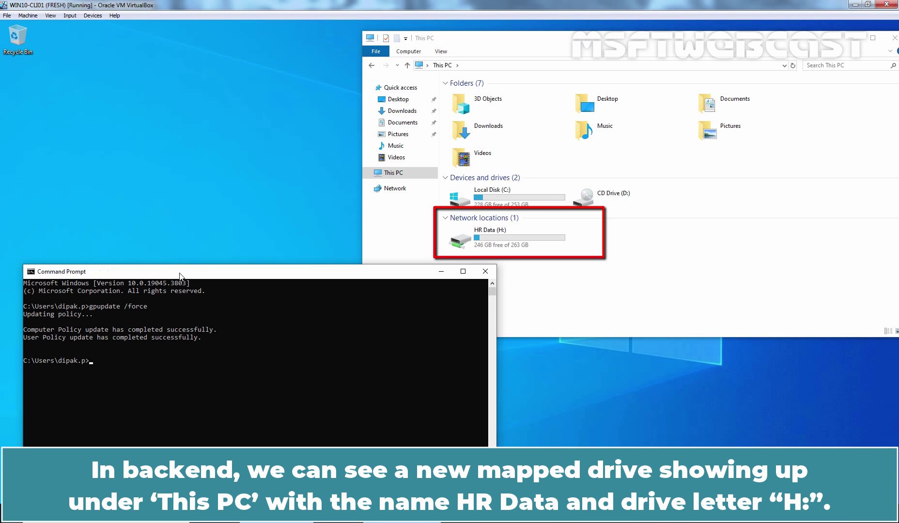
- Open the HR Data (H:) drive and create a new folder named after the signed-in user
click(581, 280)
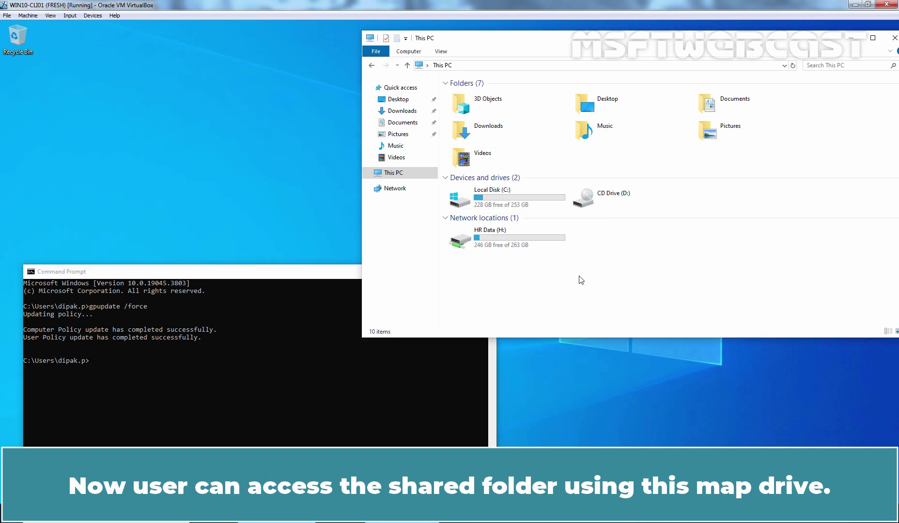
double_click(490, 245)
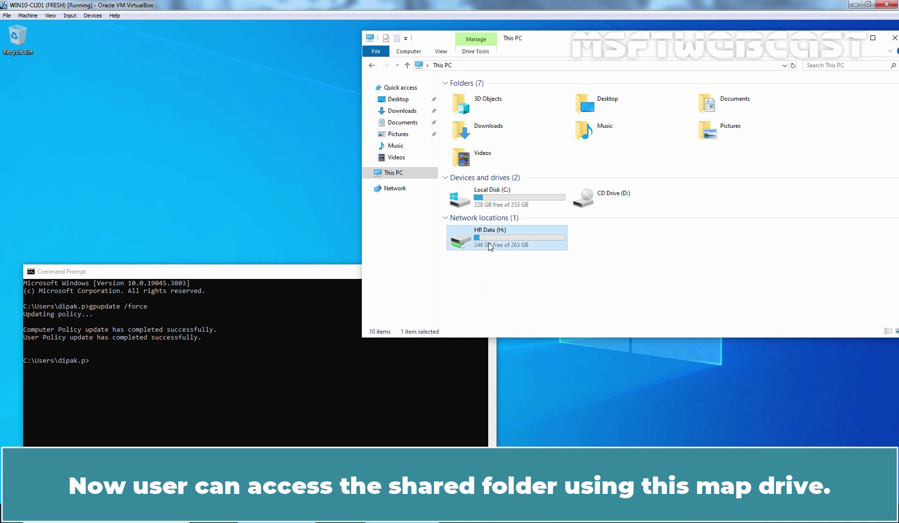
right_click(488, 121)
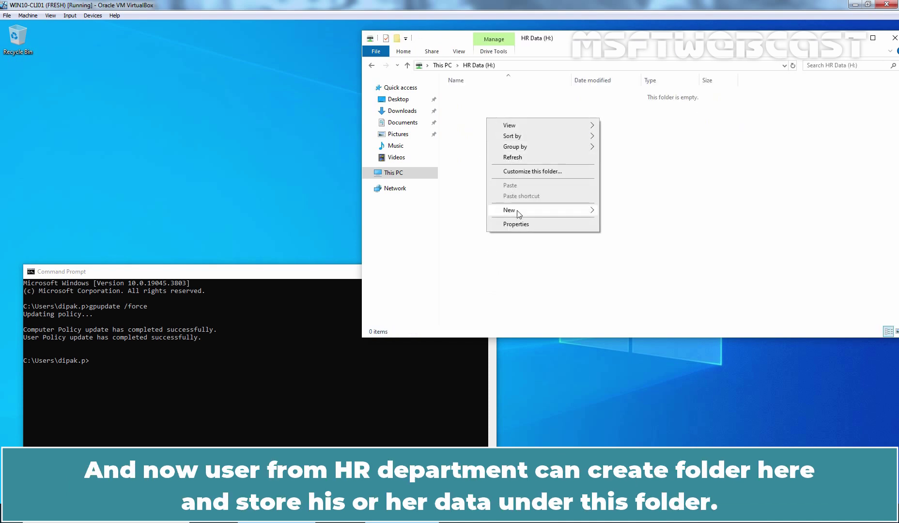
mouse_move(550, 211)
click(608, 212)
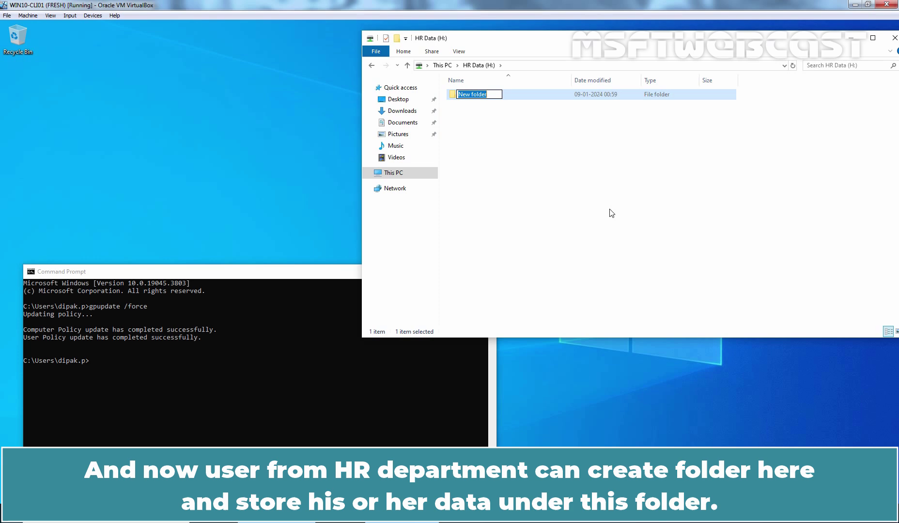
text(Dipak)
key(Return)
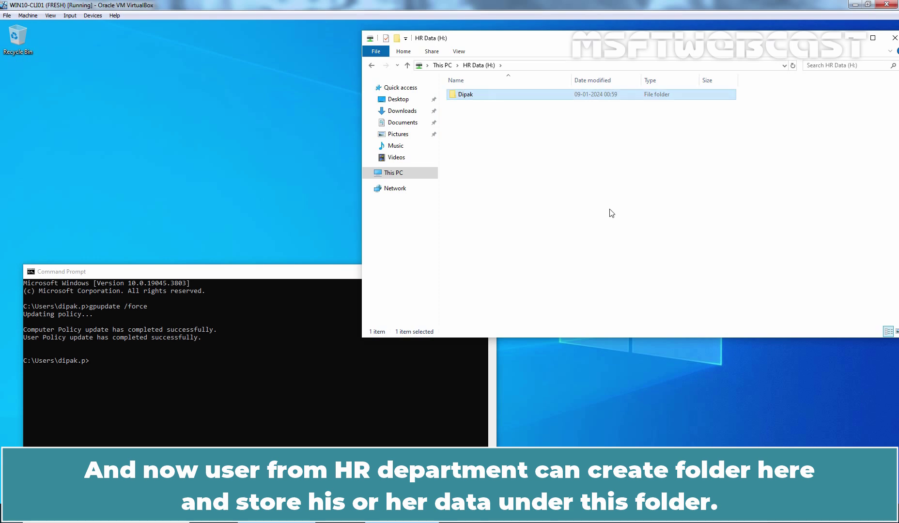